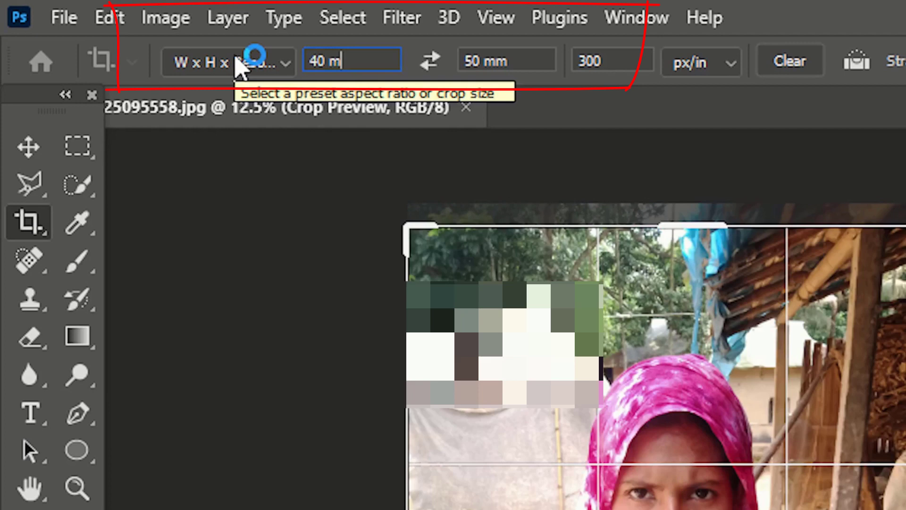
Crop the photo around the woman's face and shoulders with W x H x Resolution set to 40 mm by 50 mm at 300 px/in
text(m)
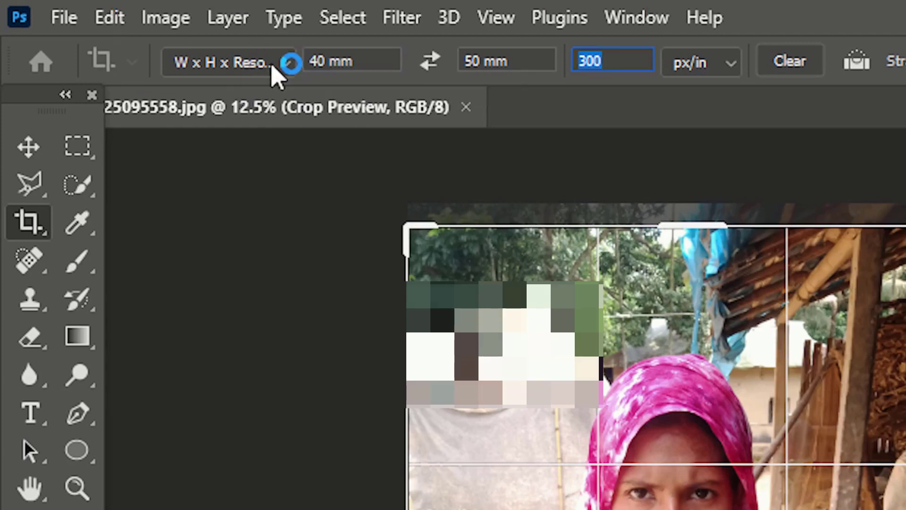
click(272, 65)
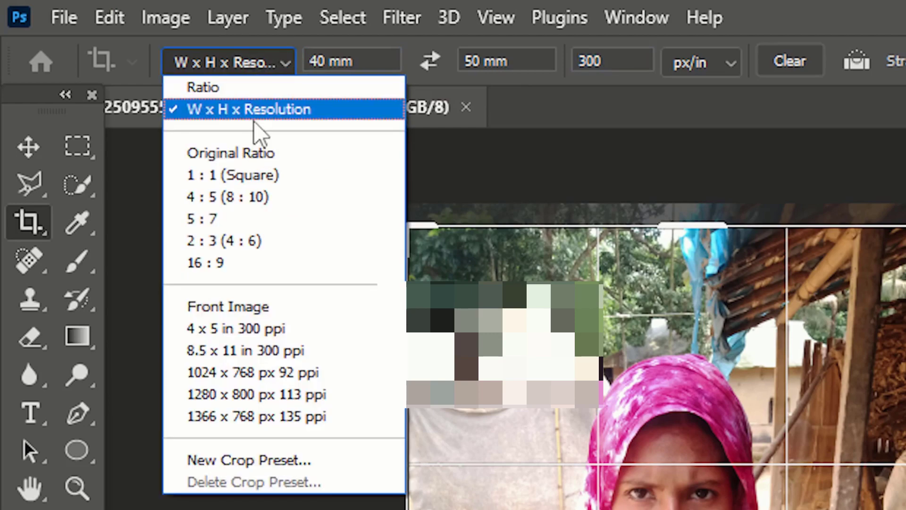
click(255, 116)
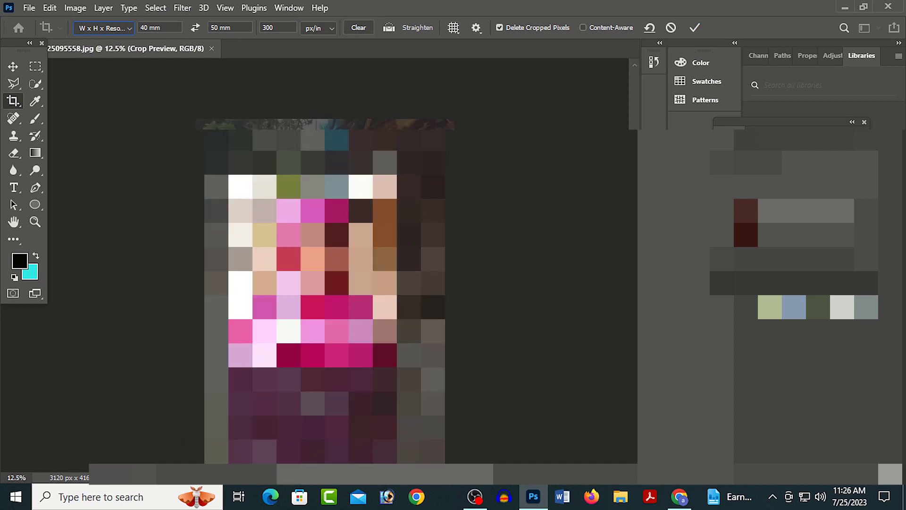
drag(313, 267, 314, 265)
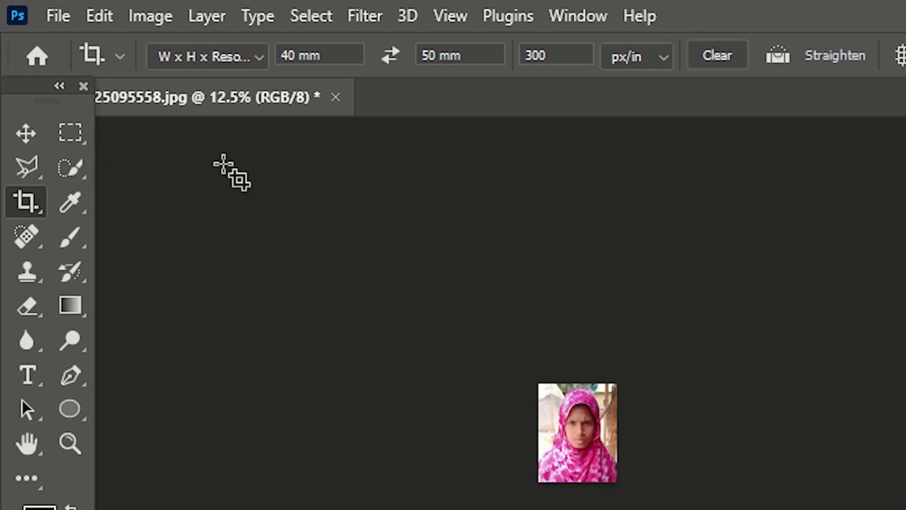
Select the woman with the Quick Selection Tool and add a layer mask that hides the photo's background
click(70, 168)
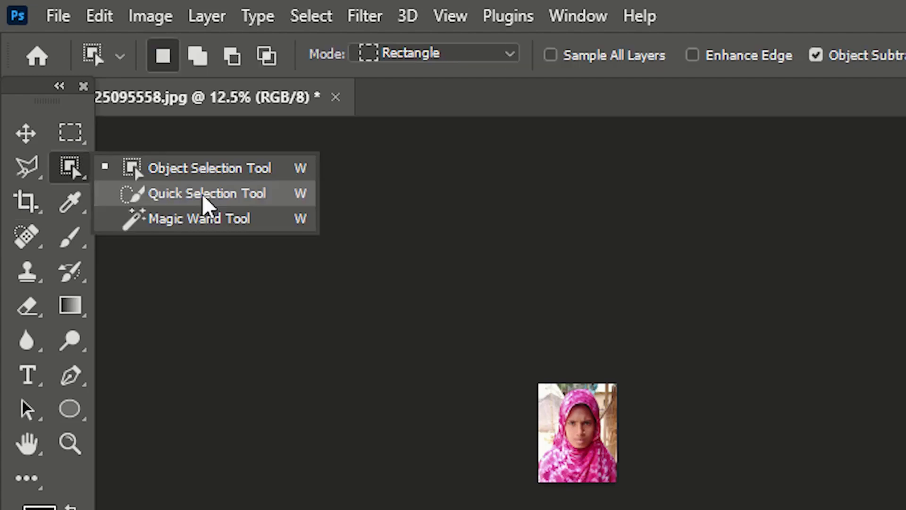
click(205, 197)
click(203, 196)
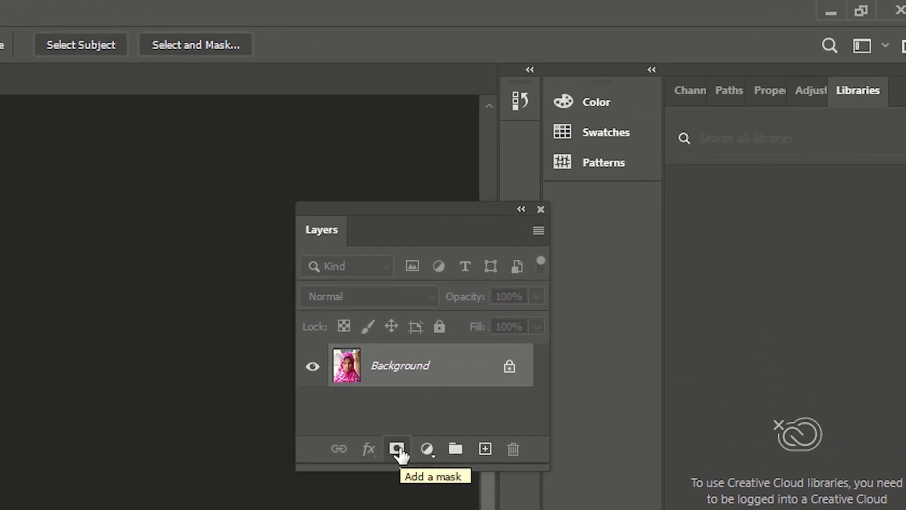
click(398, 451)
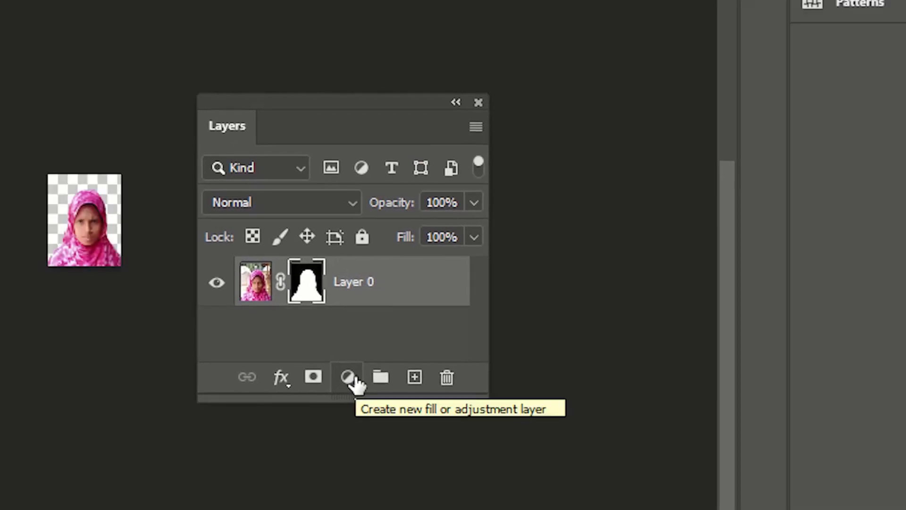
Add a solid color fill layer in bright sky blue, hue 192°, and place the masked portrait layer above it
click(352, 377)
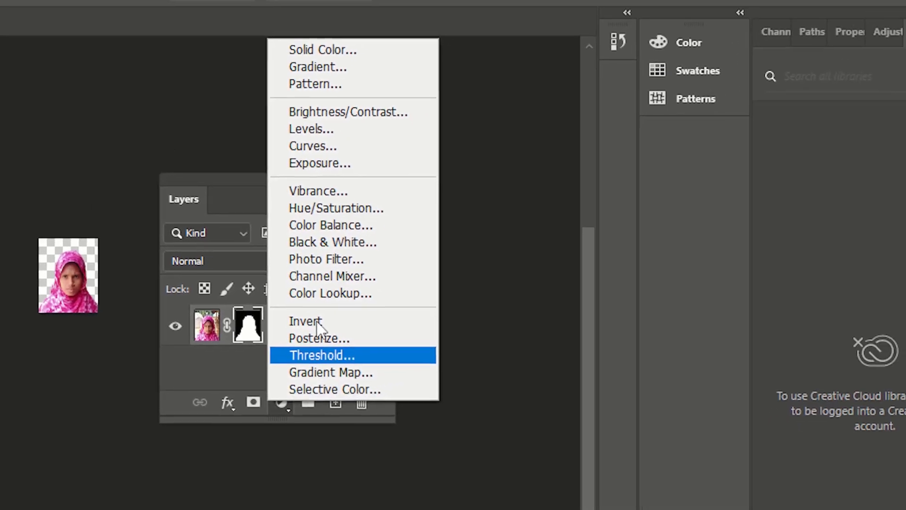
click(339, 55)
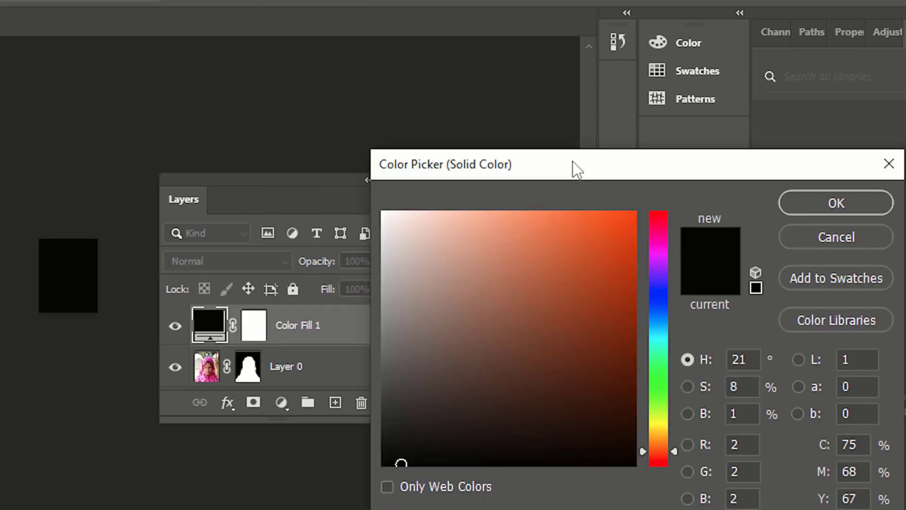
drag(573, 160, 184, 159)
click(271, 329)
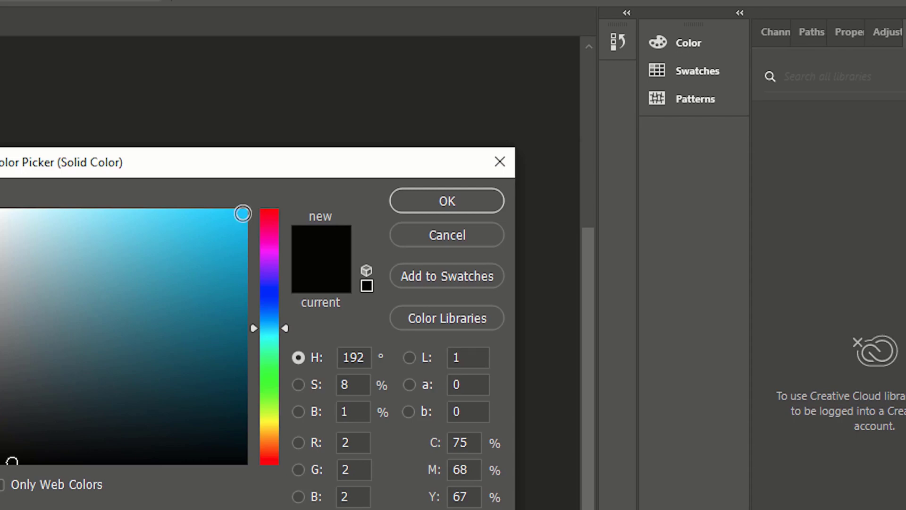
click(242, 213)
key(Return)
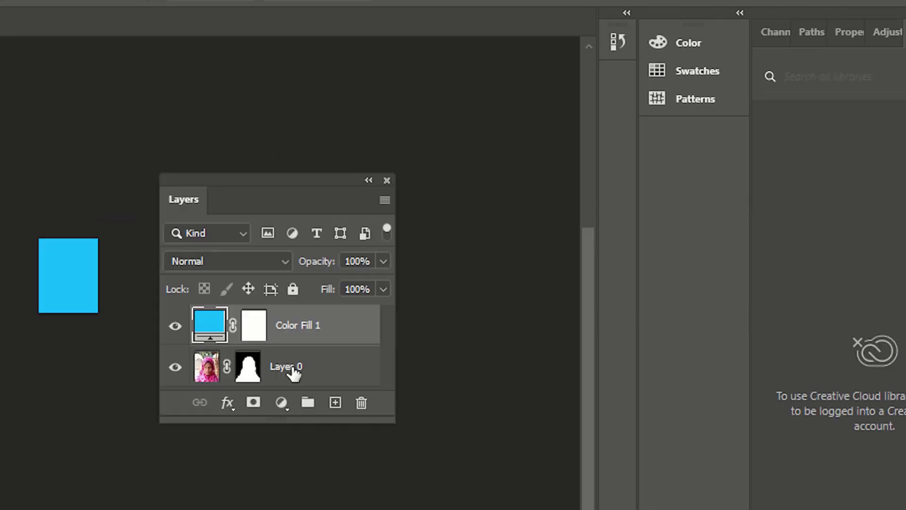
drag(293, 373, 290, 309)
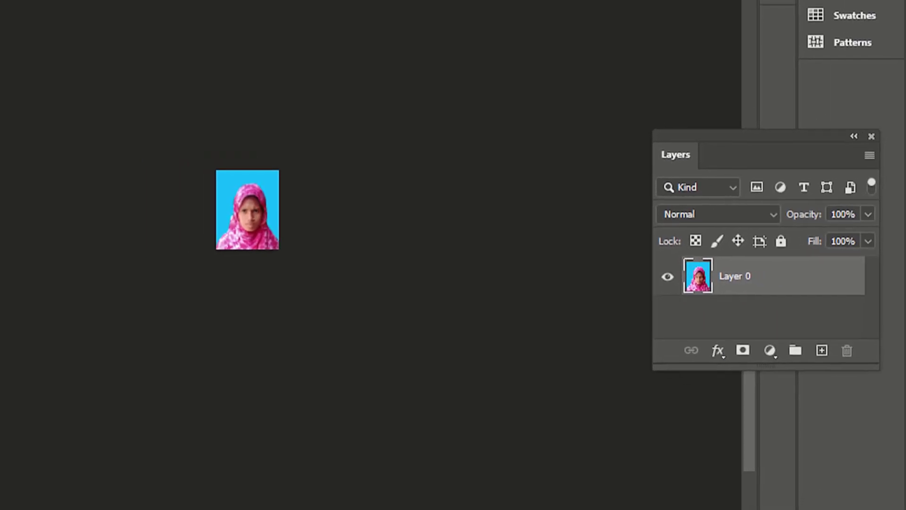
Stroke the selected outline of the merged portrait with a 5 px black line, located at the center
right_click(30, 74)
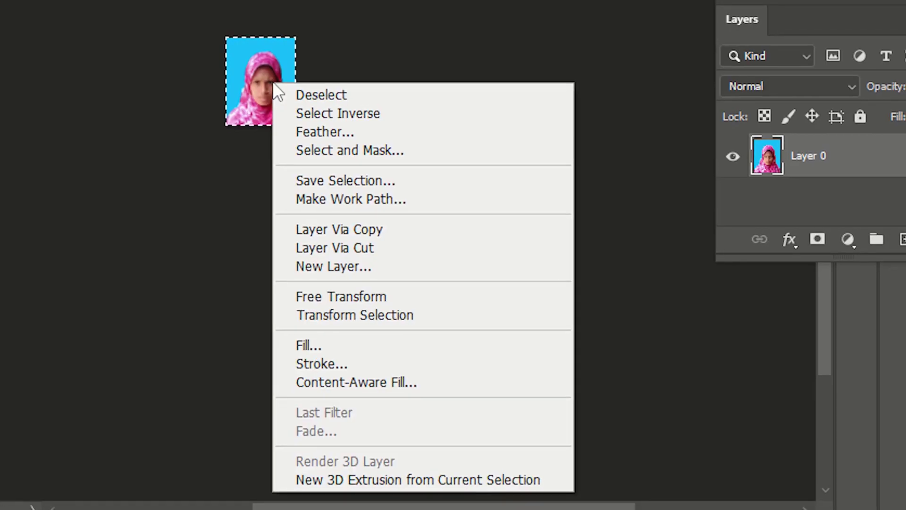
click(315, 362)
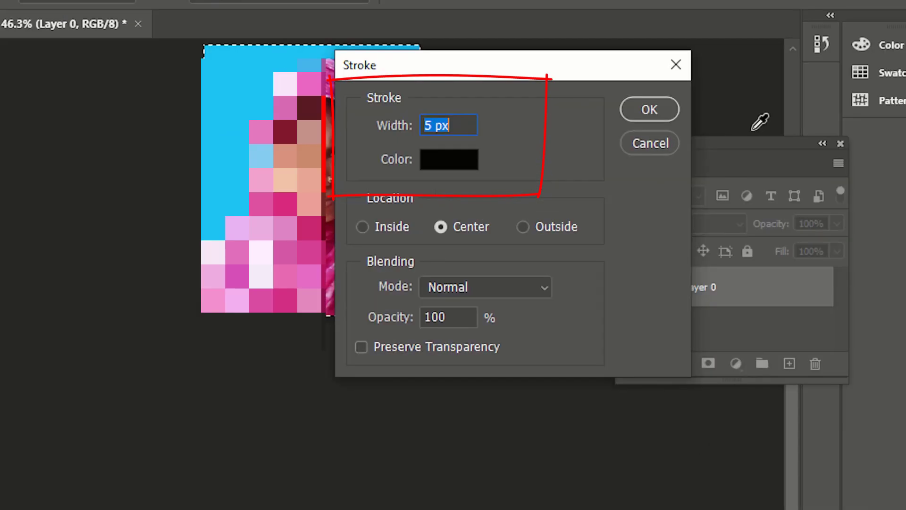
click(653, 110)
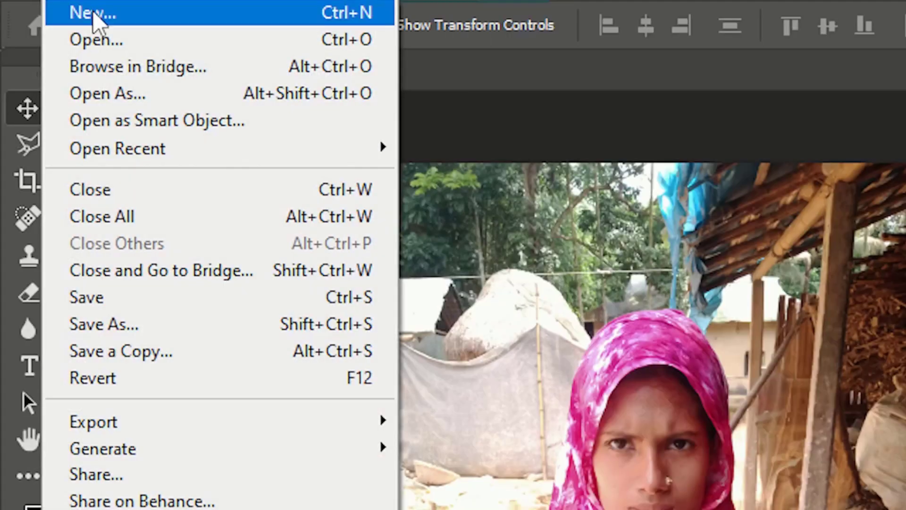
Create a new A4 document, 210 x 297 mm at 300 ppi, with a white background
click(94, 15)
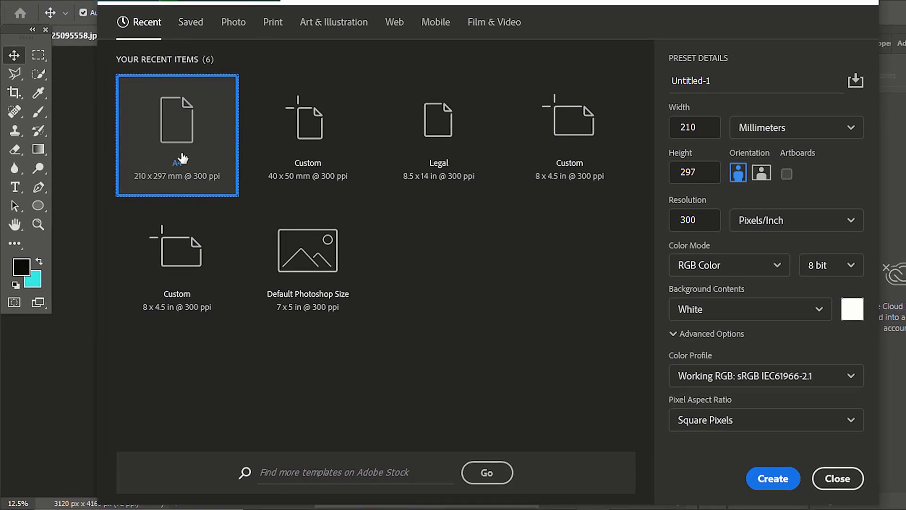
click(302, 150)
click(200, 150)
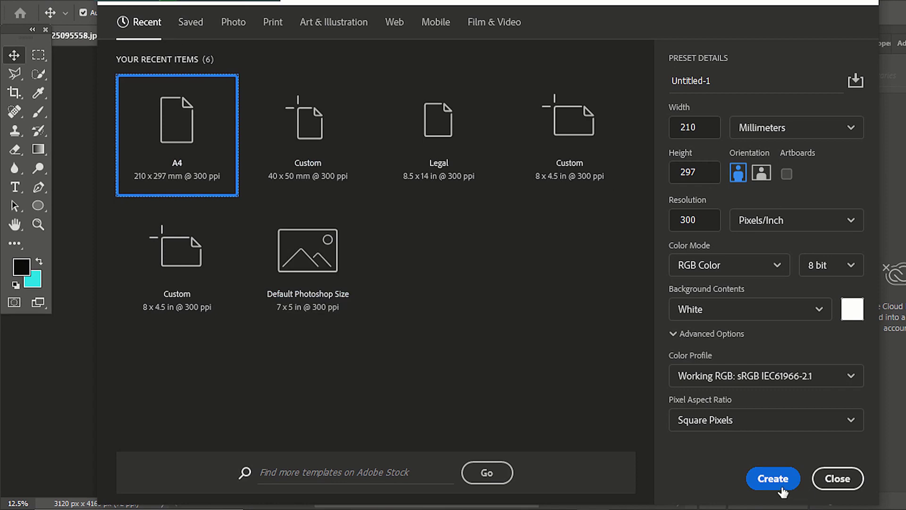
click(774, 478)
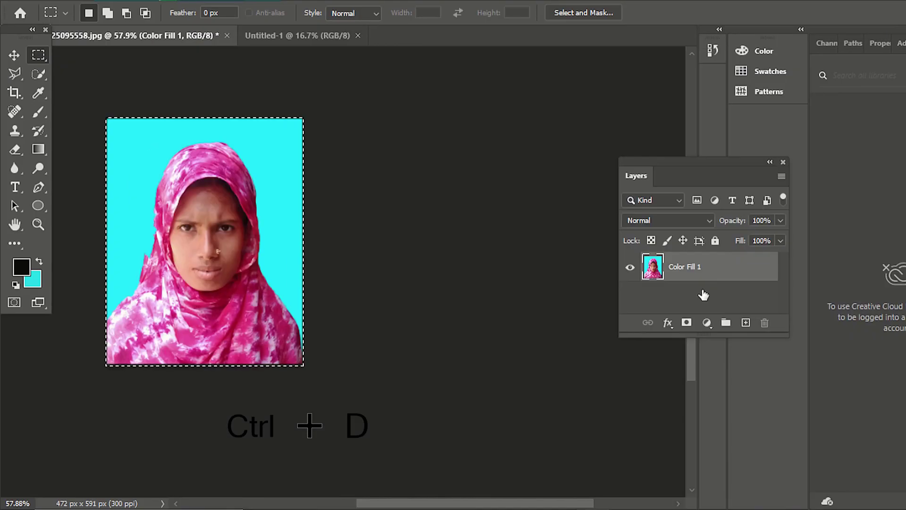
Deselect the finished portrait, move it into the blank A4 document and place it in the page's top-left corner
key(ctrl+d)
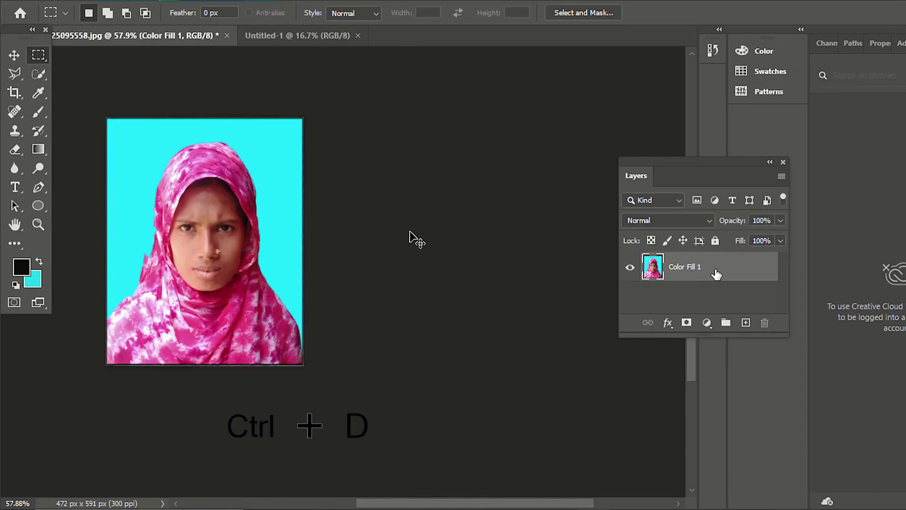
click(14, 55)
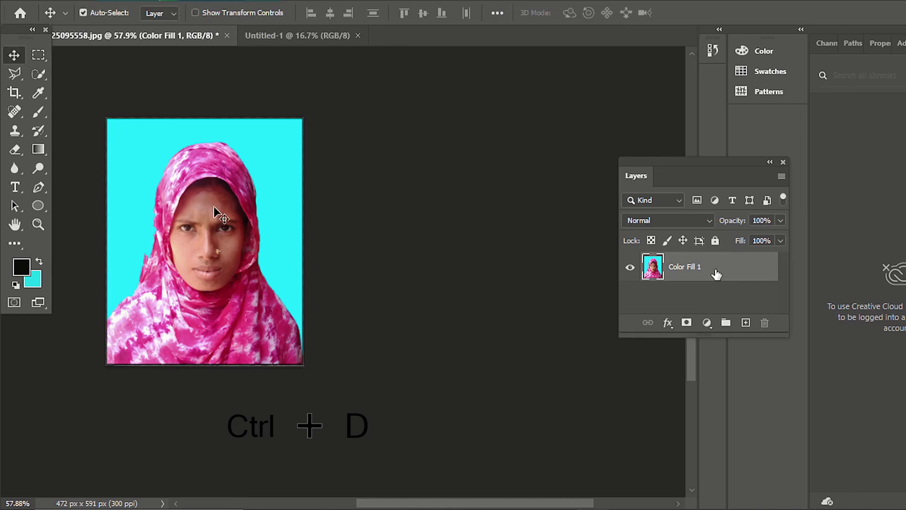
drag(265, 172, 312, 45)
drag(312, 42, 302, 160)
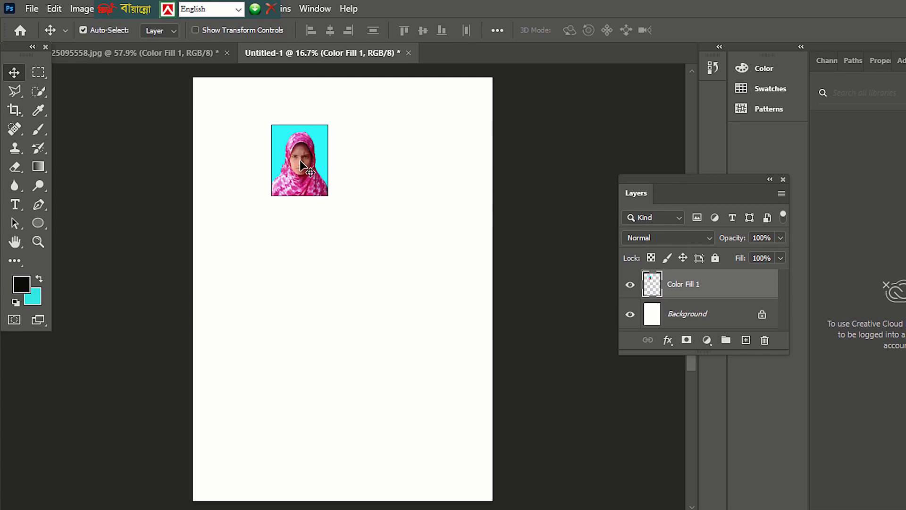
drag(301, 163, 226, 122)
Duplicate the portrait twice to the right to build a row along the page's top edge
key(alt)
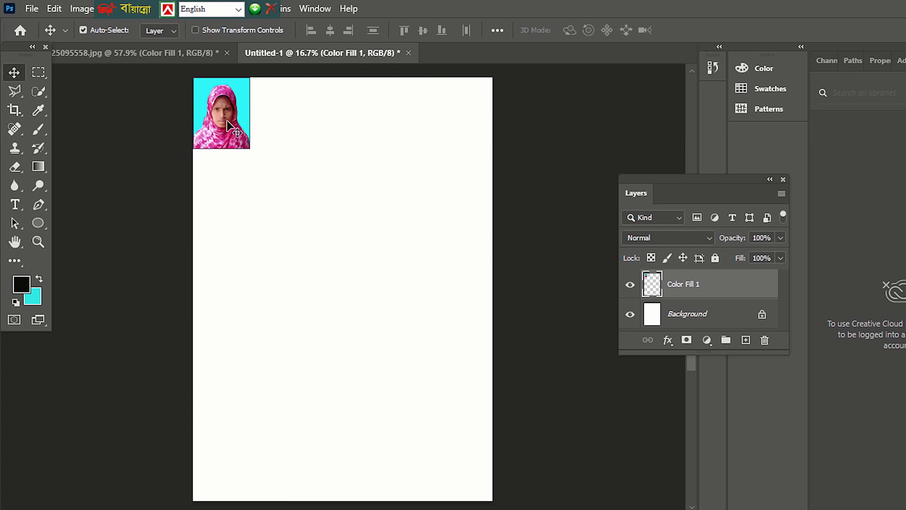
drag(227, 124, 341, 124)
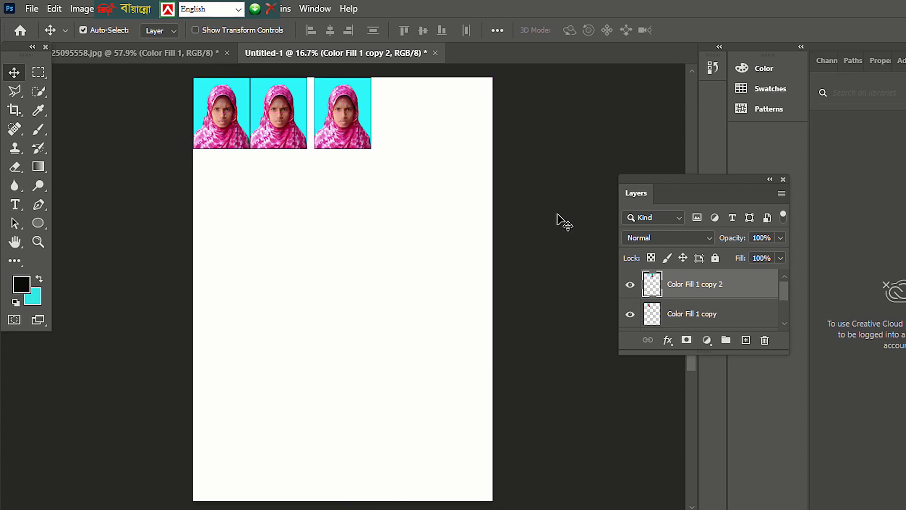
click(531, 279)
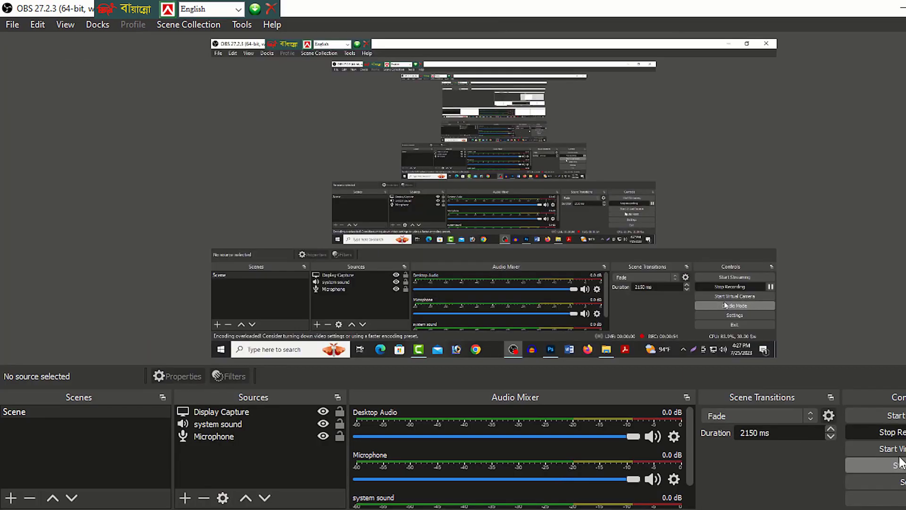
Open the print settings and choose the EPSON L130 Series printer with 1 copy
key(ctrl+p)
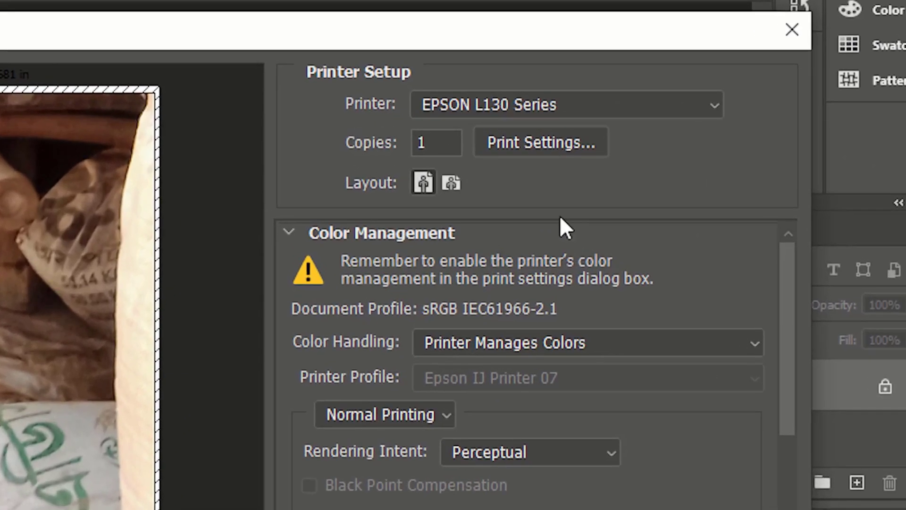
click(544, 103)
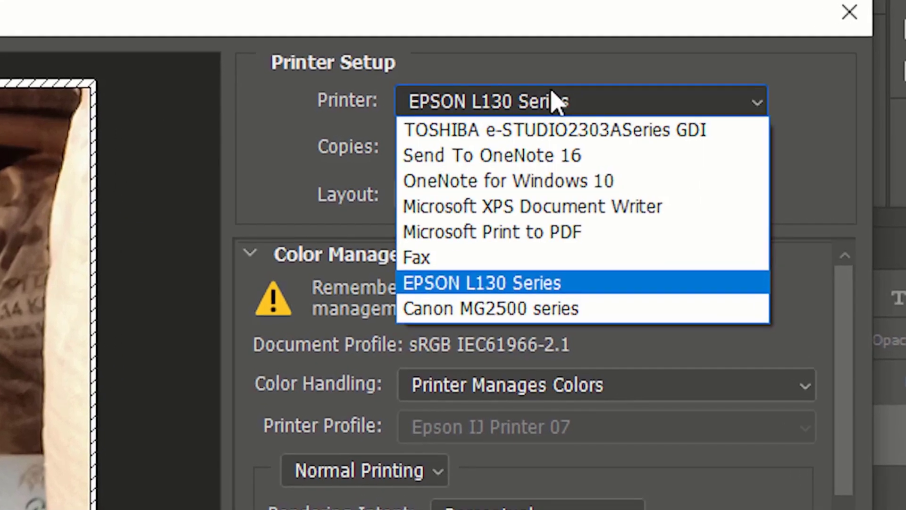
click(555, 98)
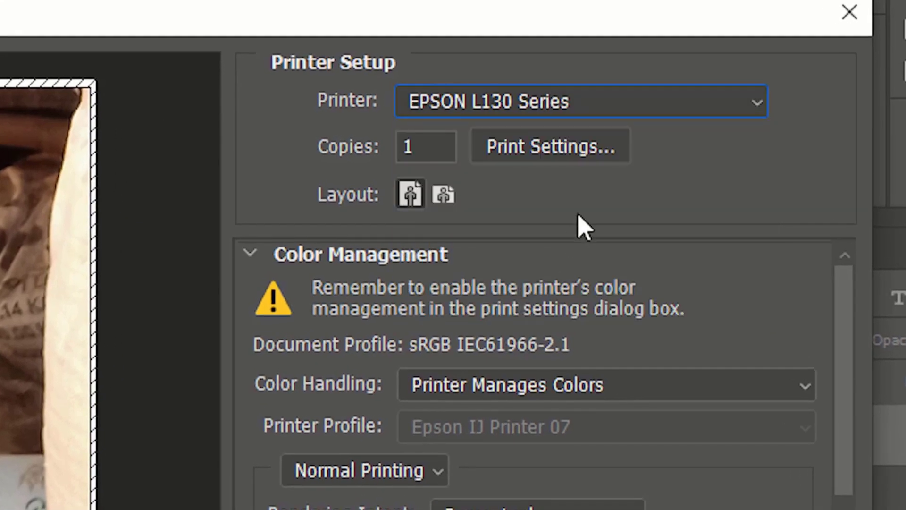
click(456, 141)
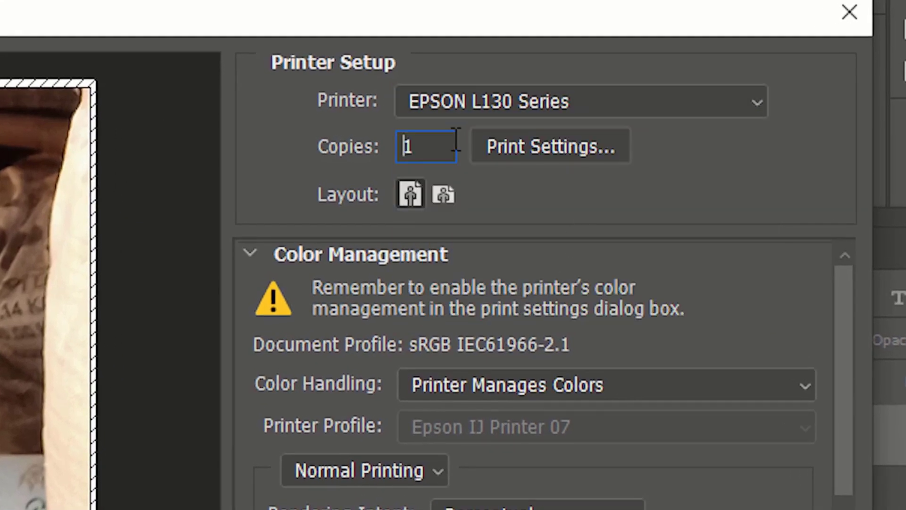
Configure the printer properties with A4 210 x 297 mm document size, Epson Matte paper and High quality
click(531, 158)
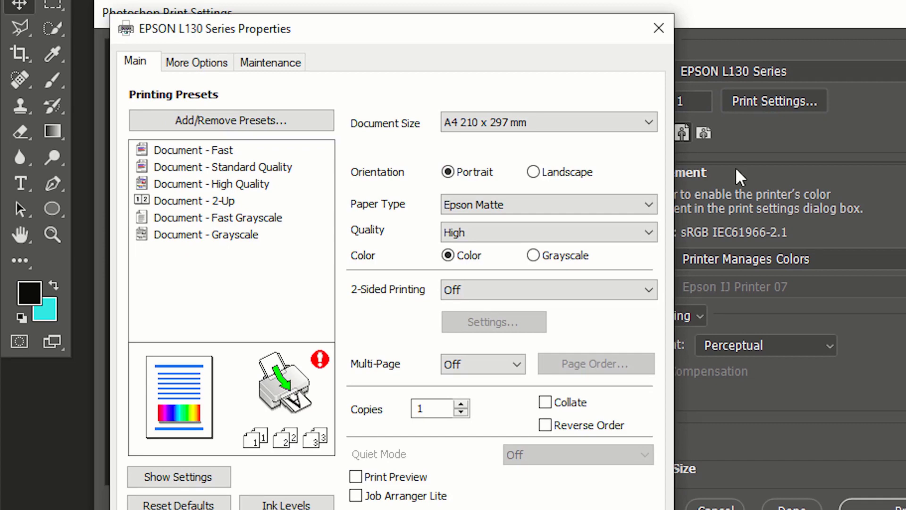
click(520, 123)
click(509, 142)
click(481, 206)
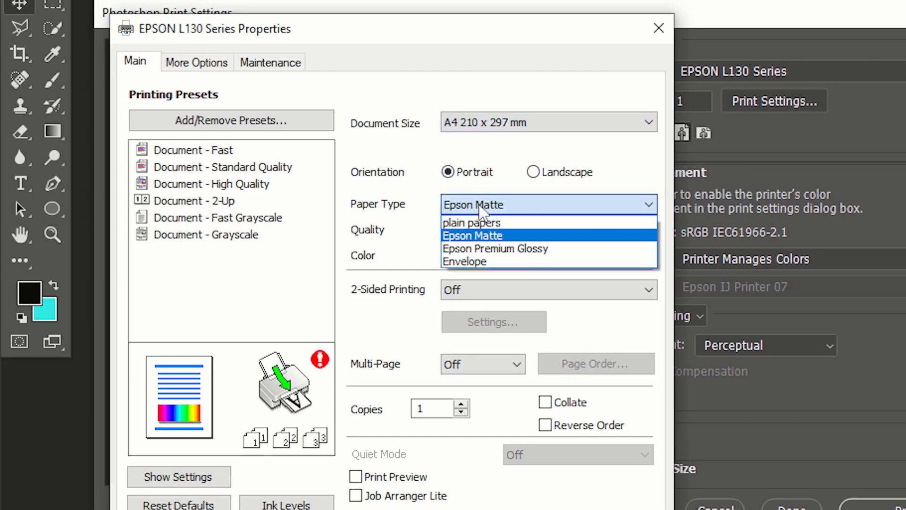
click(477, 235)
click(479, 233)
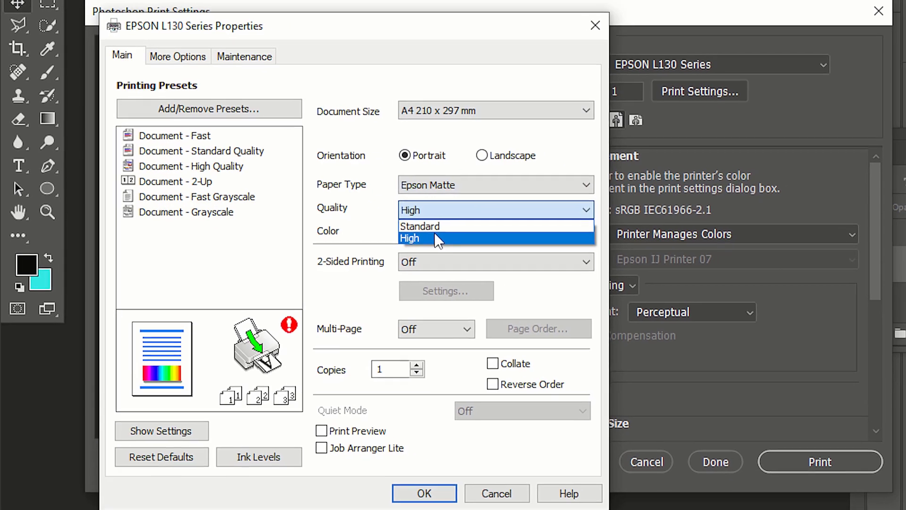
click(479, 263)
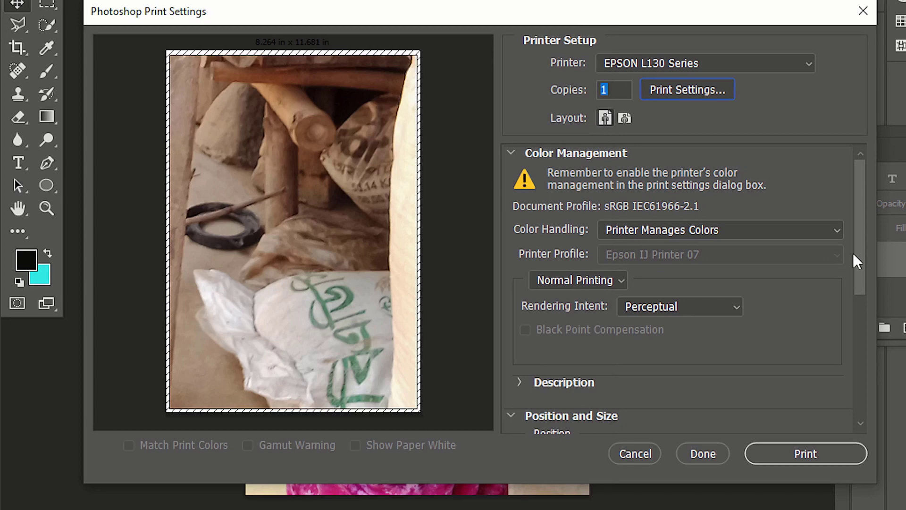
Position the print at top 0 and left 0 with centering off, and send it to the printer
click(855, 254)
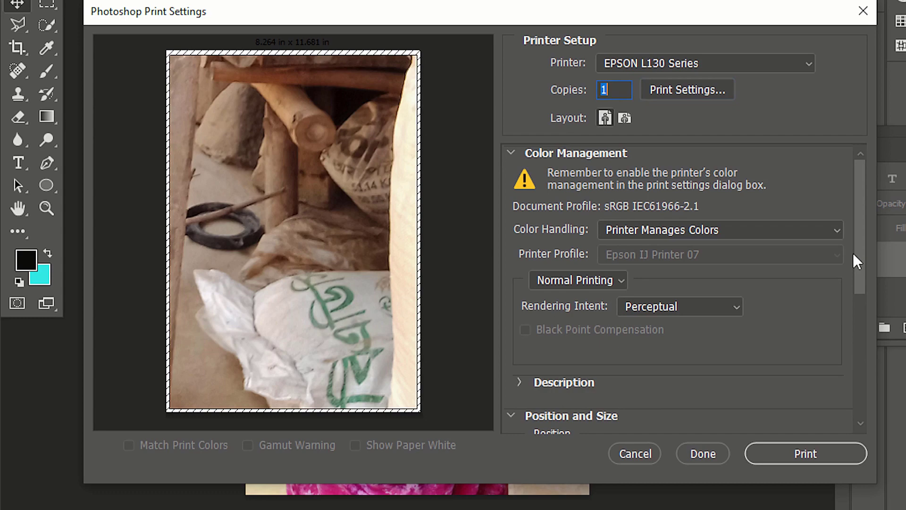
drag(855, 255, 855, 355)
drag(665, 248, 620, 257)
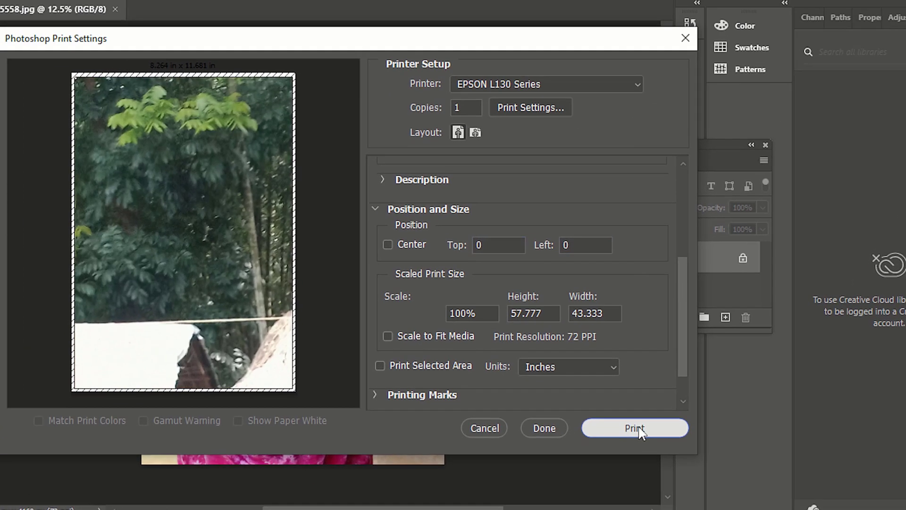
click(635, 429)
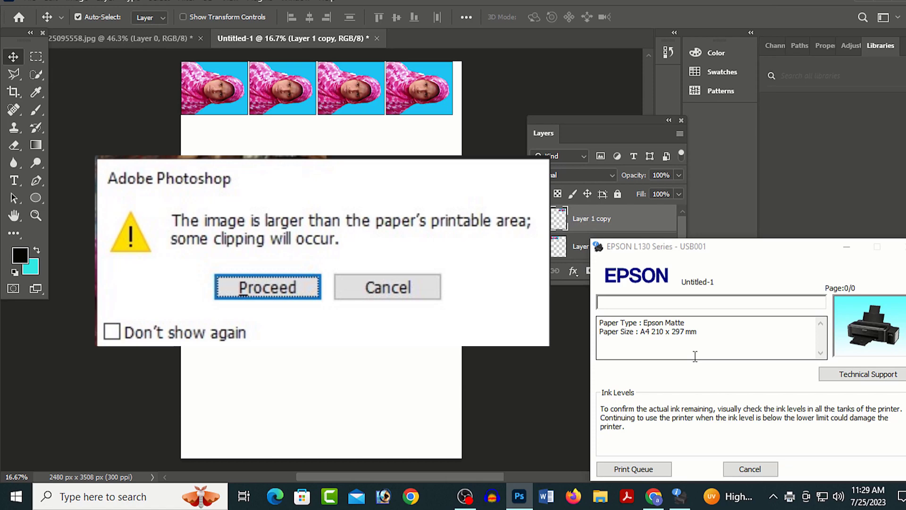